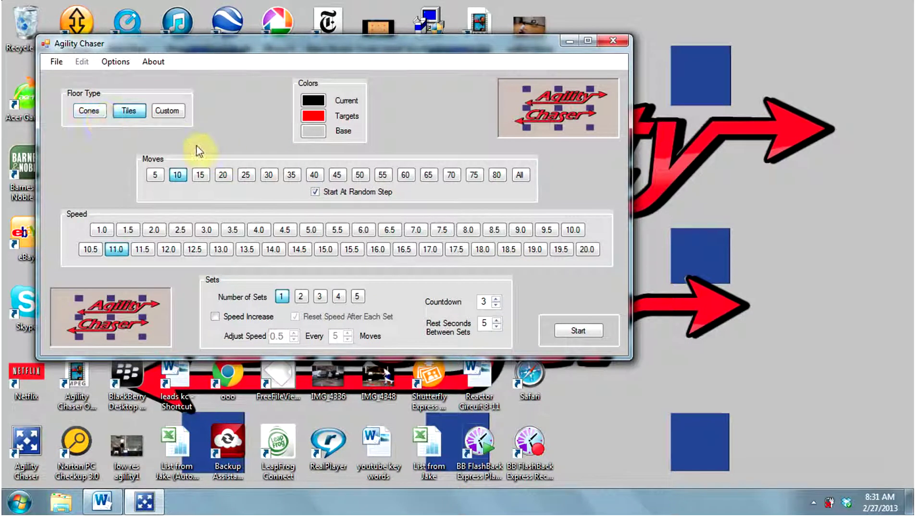
# Step: Set the floor type to Cones and run the 5 cone drill on the Turf background and again on Wood, stopping the Wood run
pyautogui.click(92, 114)
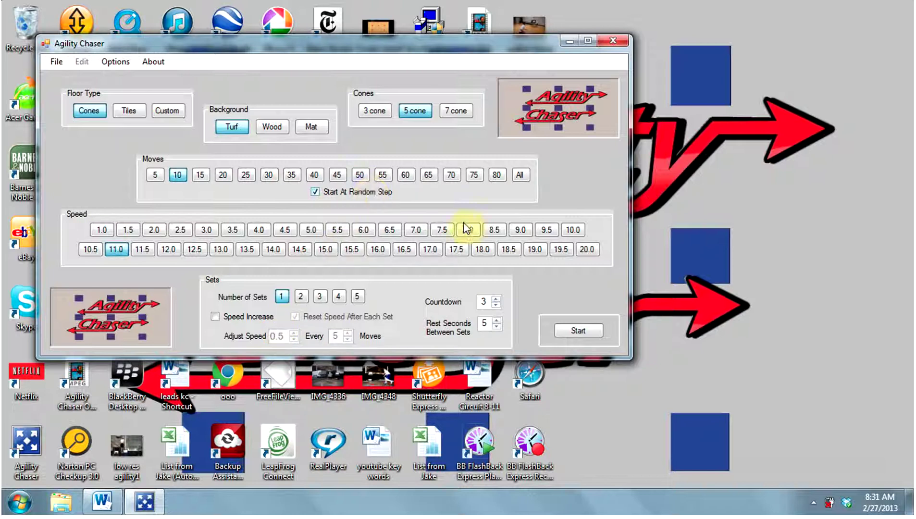
pyautogui.click(568, 336)
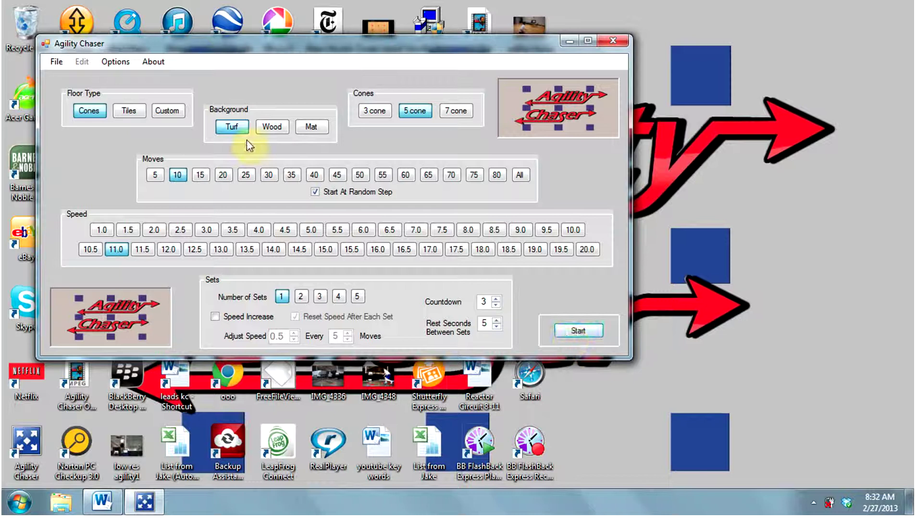
pyautogui.click(269, 130)
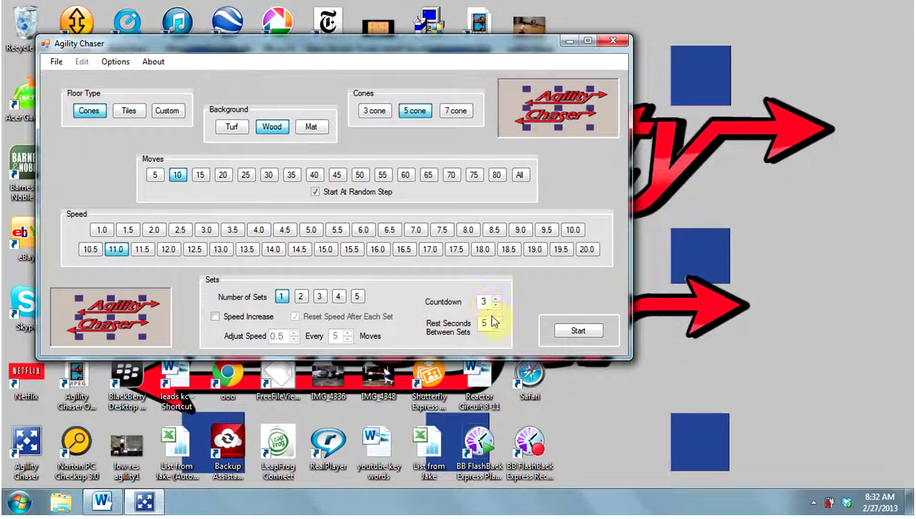
pyautogui.click(591, 331)
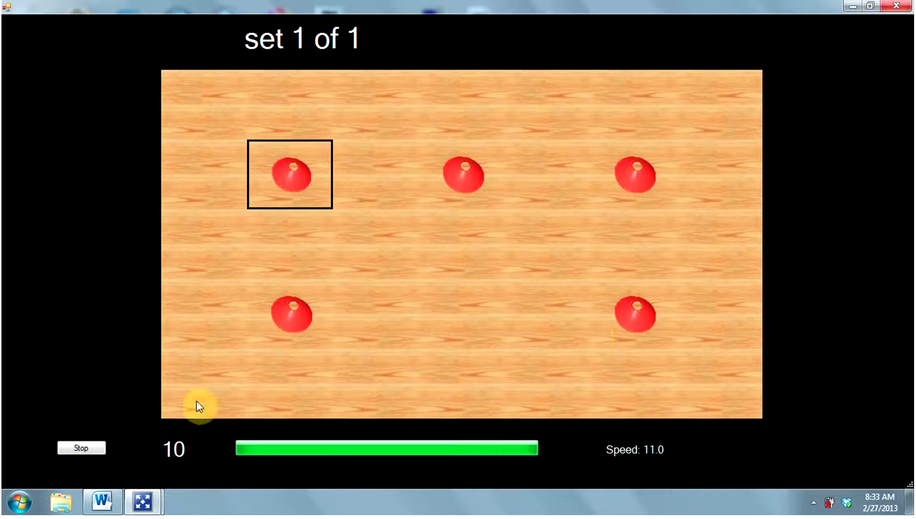
pyautogui.click(102, 447)
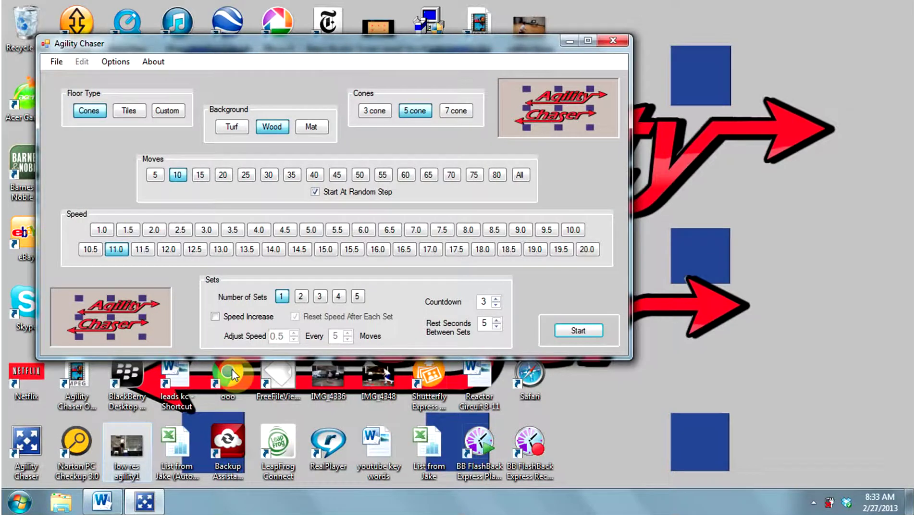
# Step: Set up a 3 cone drill on the Mat background with Speed Increase enabled and speed 13.0, and run it
pyautogui.click(374, 114)
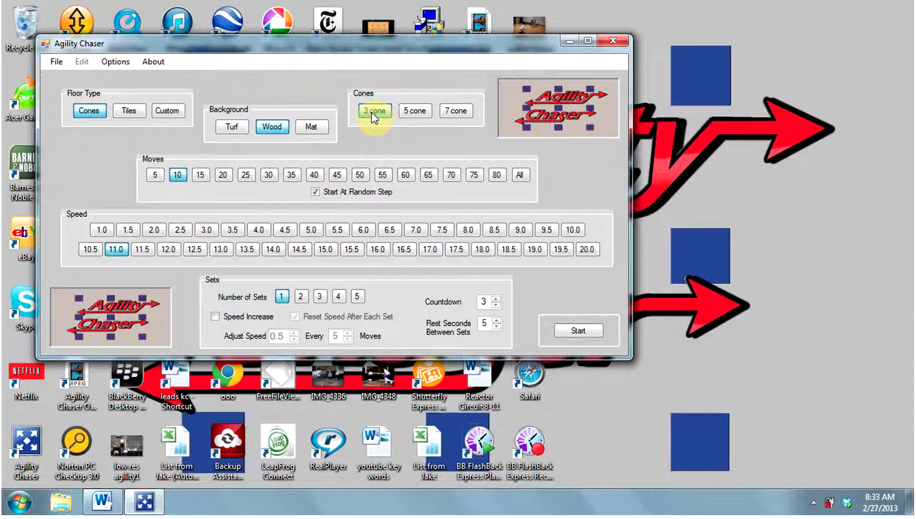
pyautogui.click(310, 128)
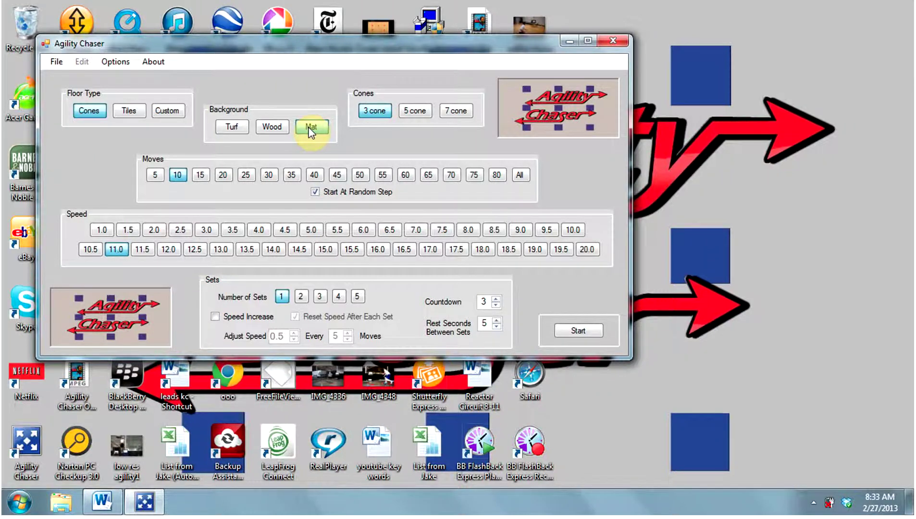
pyautogui.click(215, 317)
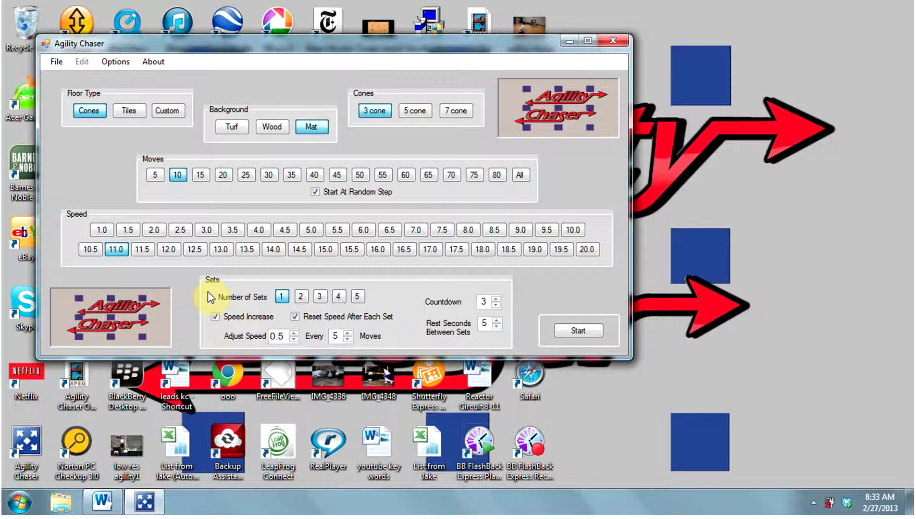
pyautogui.click(221, 250)
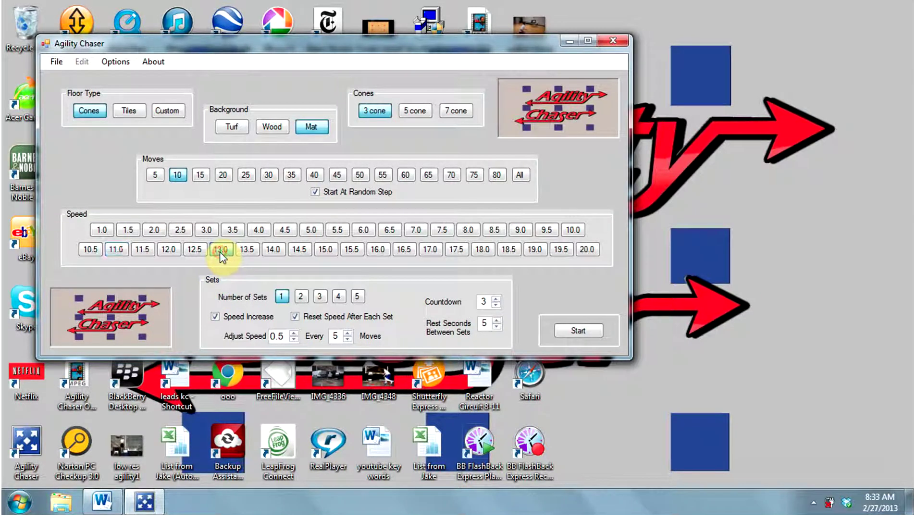
pyautogui.click(589, 330)
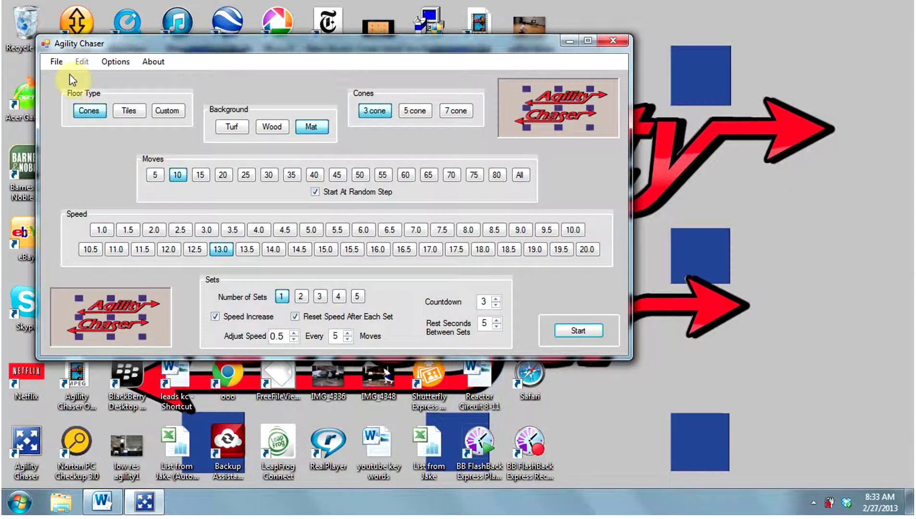
# Step: Create a new custom floor template, keeping the 7 by 5 grid and using Wood as the background image
pyautogui.click(56, 63)
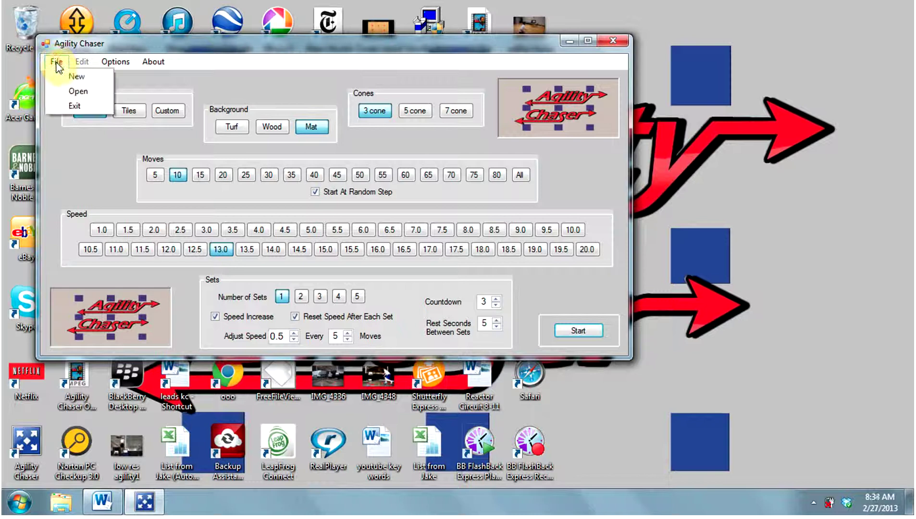
pyautogui.click(63, 78)
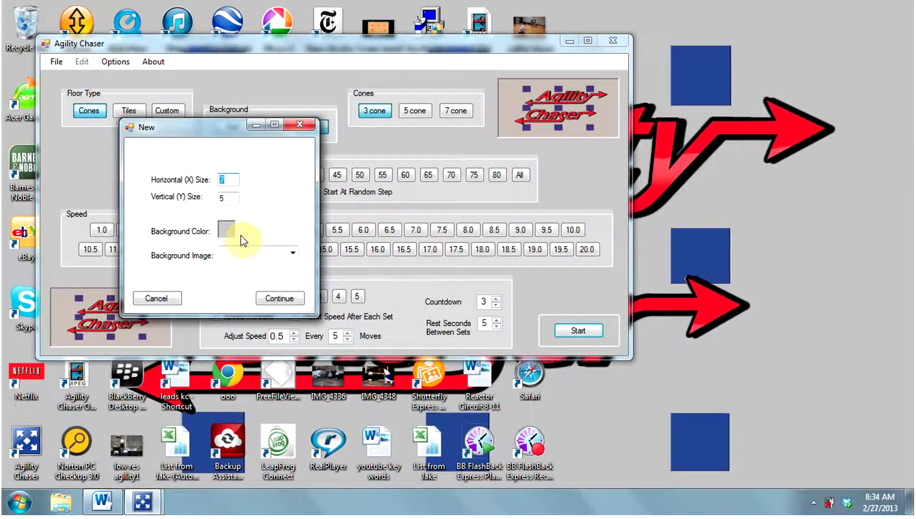
pyautogui.click(292, 254)
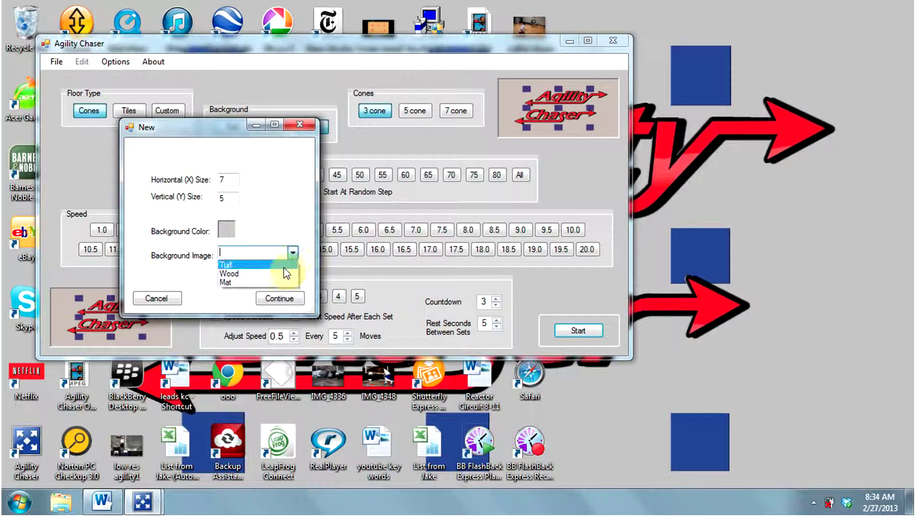
pyautogui.click(285, 273)
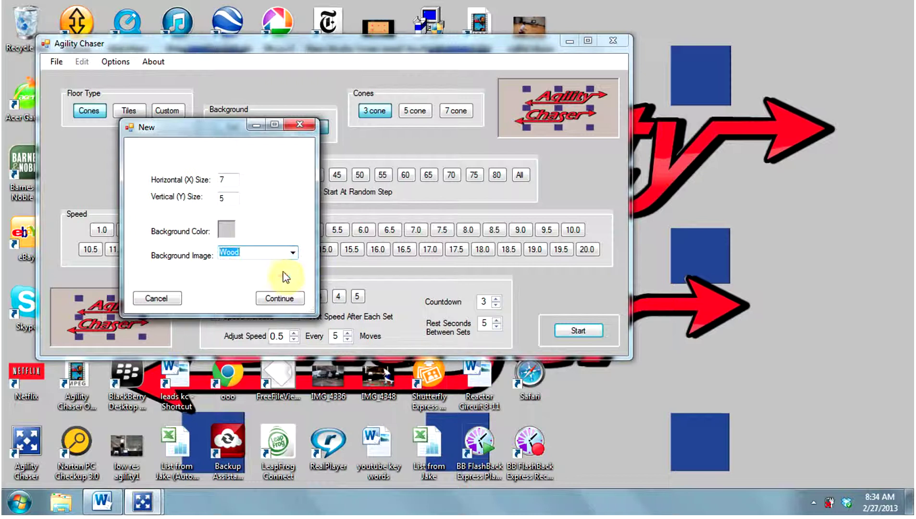
pyautogui.click(287, 298)
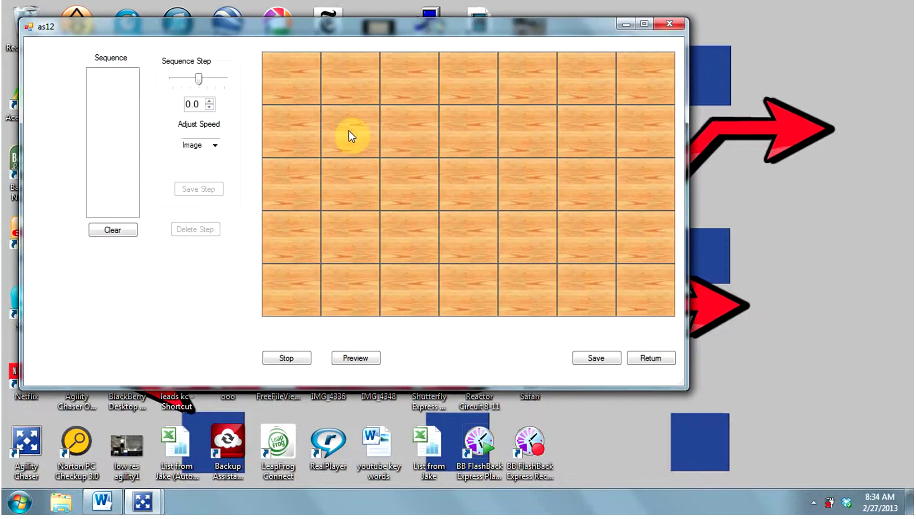
# Step: Place the Court w/Cone image in grid cells x1,y1, x5,y1 and x3,y3 to form a triangle of three cones
pyautogui.rightClick(353, 135)
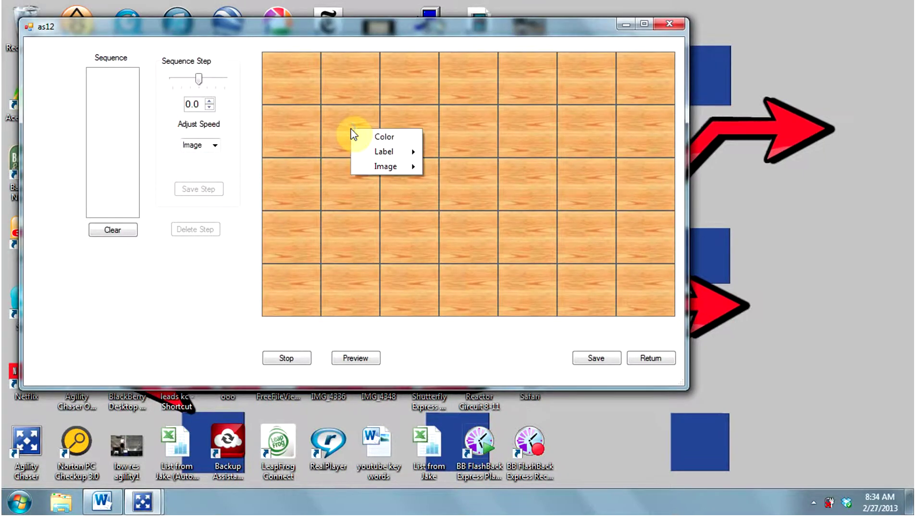
pyautogui.moveTo(370, 169)
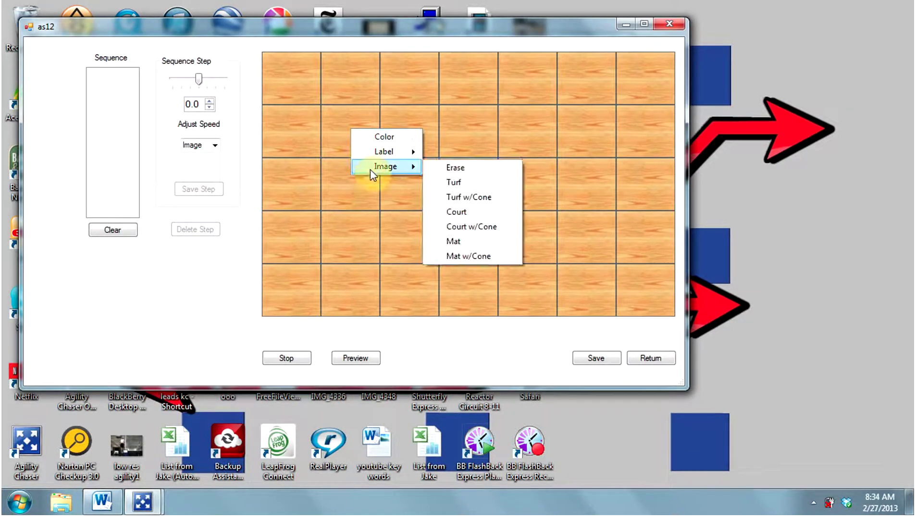
pyautogui.click(464, 226)
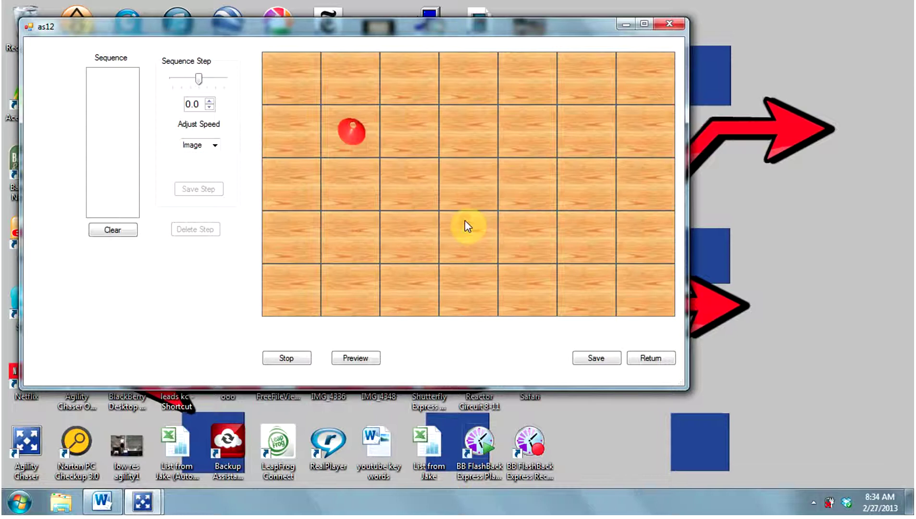
pyautogui.rightClick(572, 145)
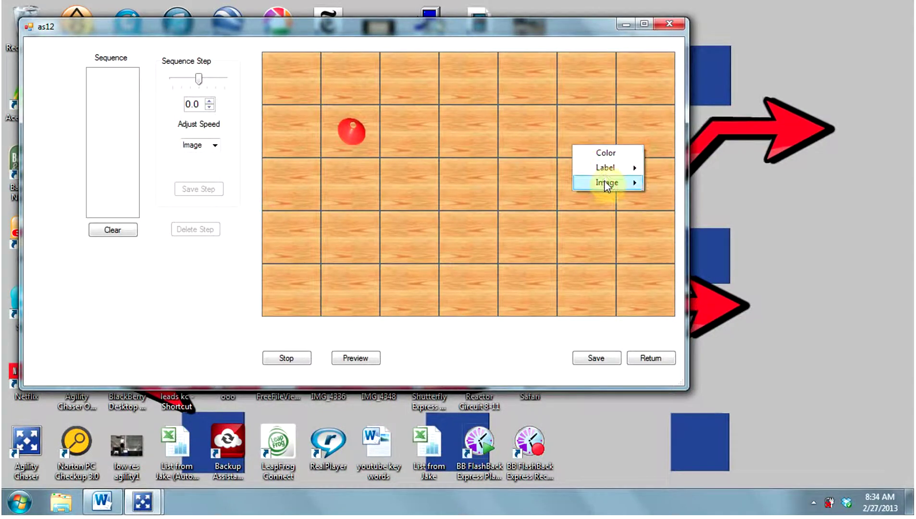
pyautogui.moveTo(604, 183)
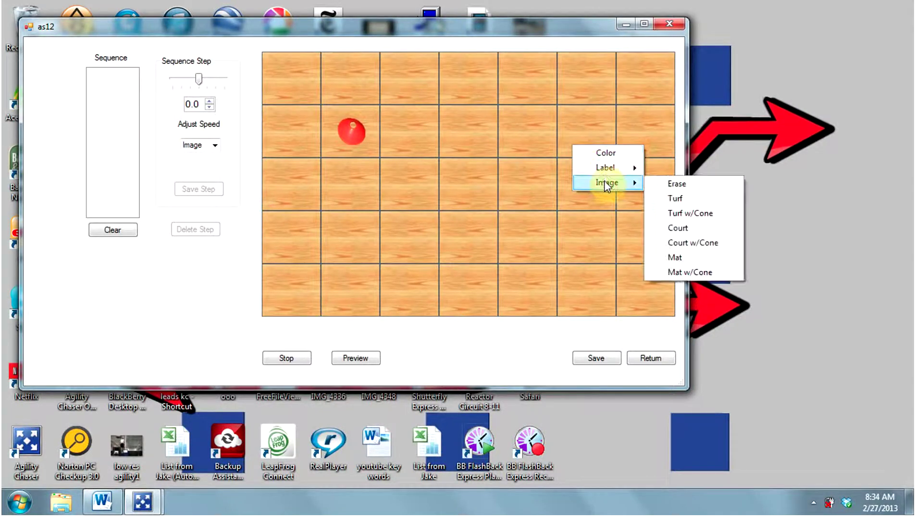
pyautogui.click(677, 246)
pyautogui.rightClick(465, 241)
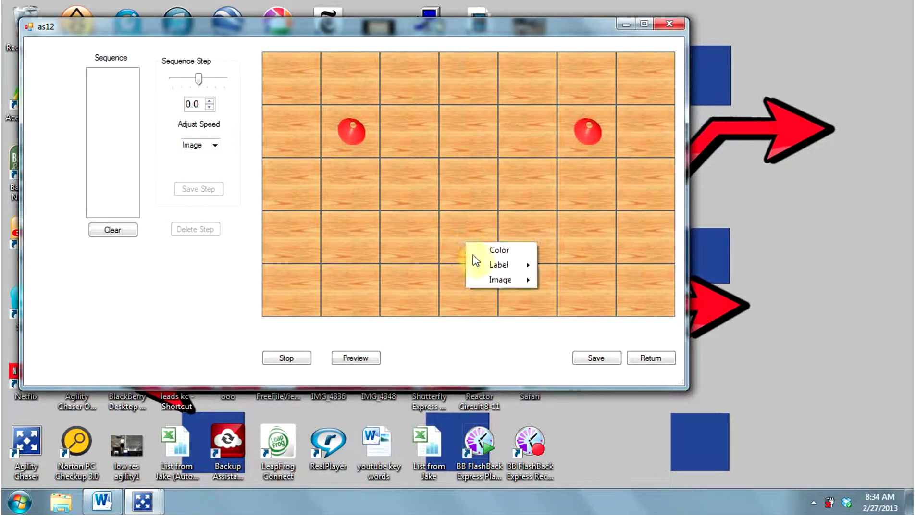
pyautogui.moveTo(483, 281)
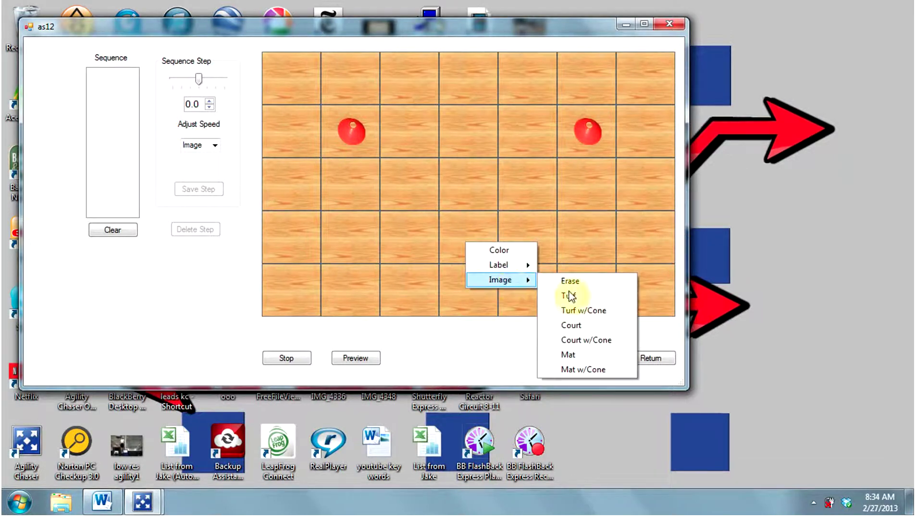
pyautogui.click(573, 340)
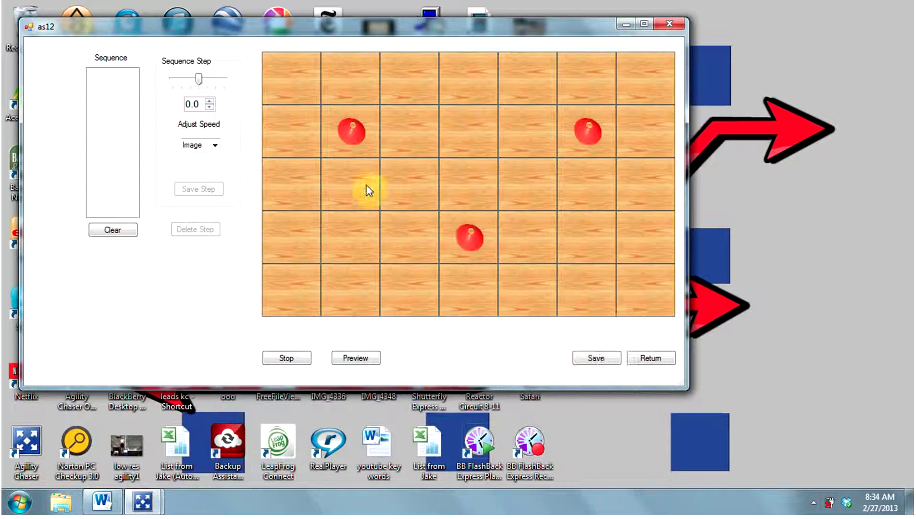
# Step: Record the sequence x1,y1; x5,y1; x3,y3; x5,y1; x1,y1; x5,y1; x1,y1; x3,y3; x5,y1; x1,y1; x3,y3; x5,y1; x1,y1; x3,y3 on the cones
pyautogui.click(359, 142)
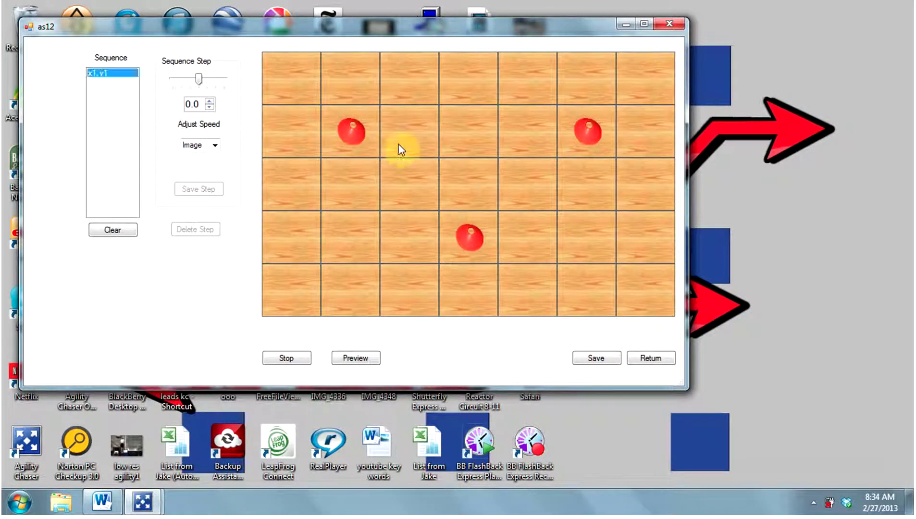
pyautogui.click(579, 144)
pyautogui.click(470, 249)
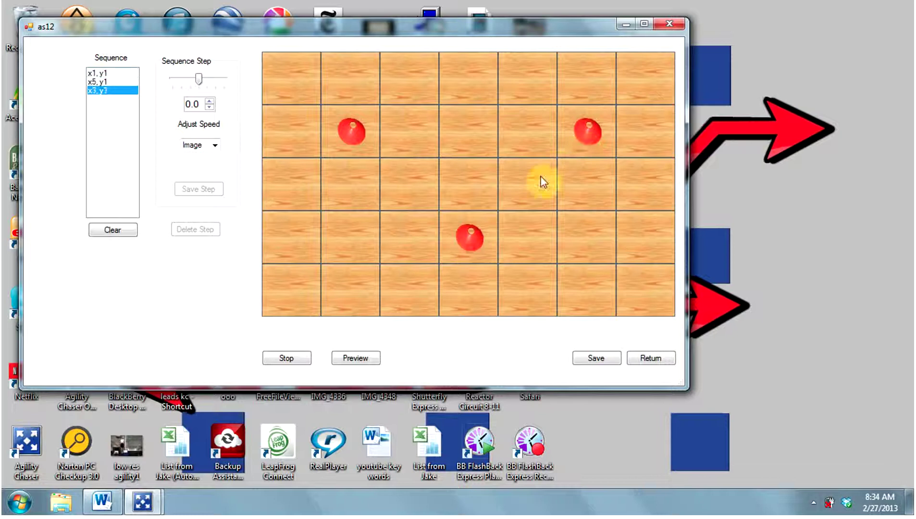
pyautogui.click(578, 149)
pyautogui.click(342, 130)
pyautogui.click(587, 124)
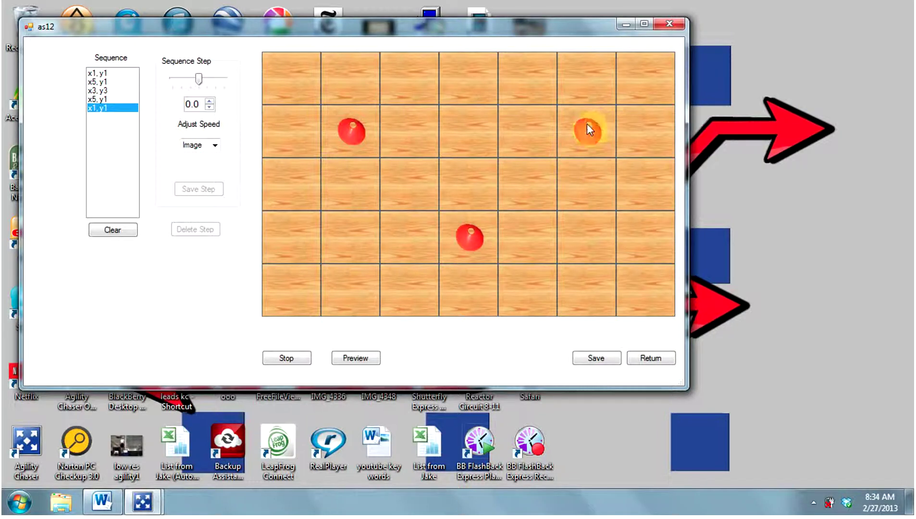
pyautogui.click(368, 122)
pyautogui.click(478, 245)
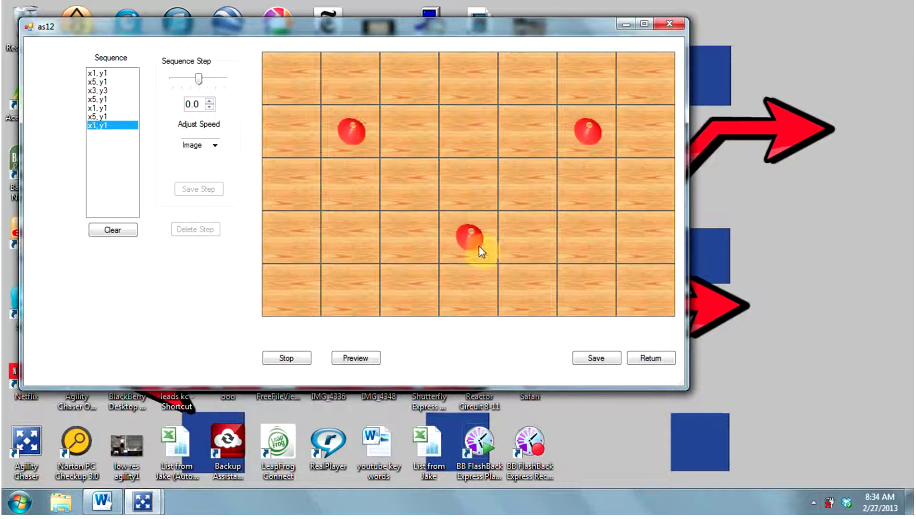
pyautogui.click(590, 133)
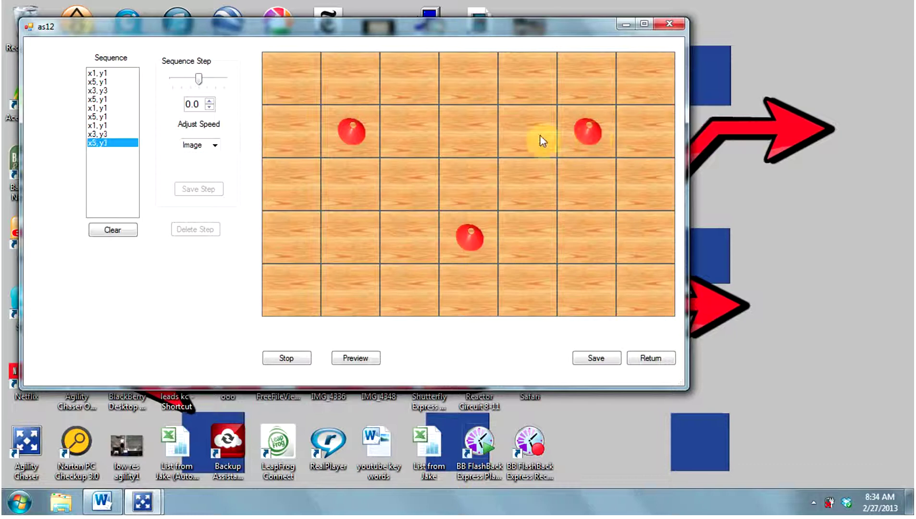
pyautogui.click(351, 137)
pyautogui.click(458, 244)
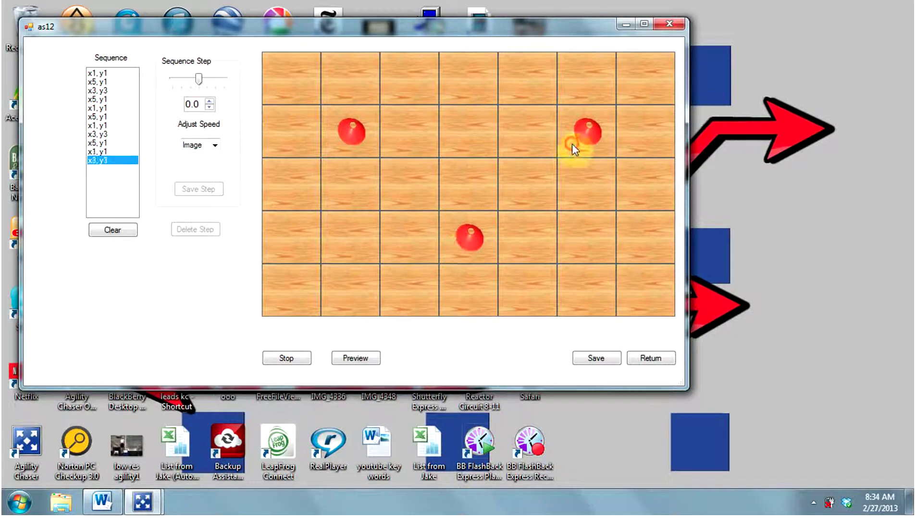
pyautogui.click(572, 144)
pyautogui.click(370, 129)
pyautogui.click(470, 239)
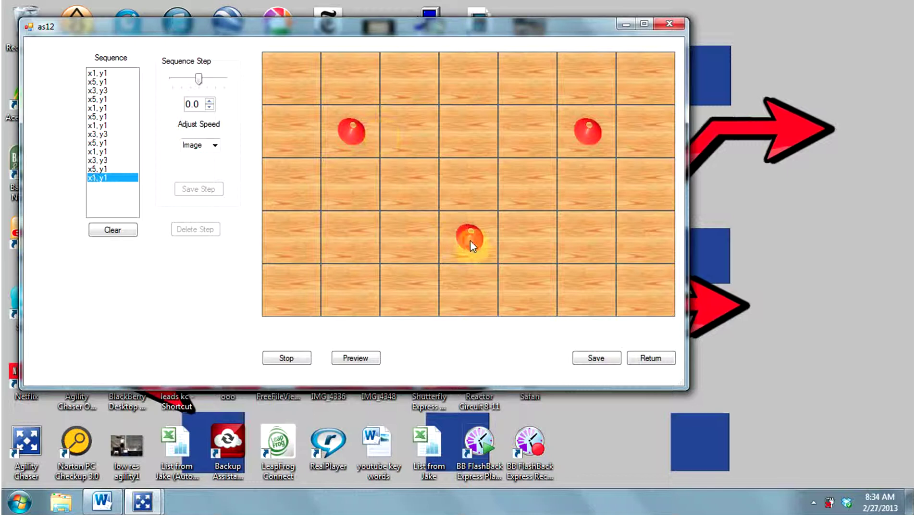
# Step: Save the custom sequence as DIAMOND3 in the Templates folder and return to the main settings window
pyautogui.click(597, 359)
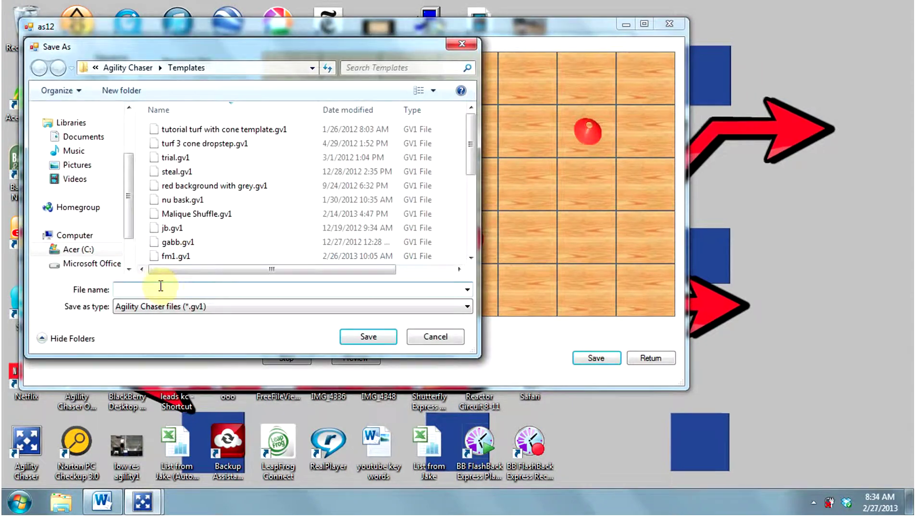
pyautogui.write('Di')
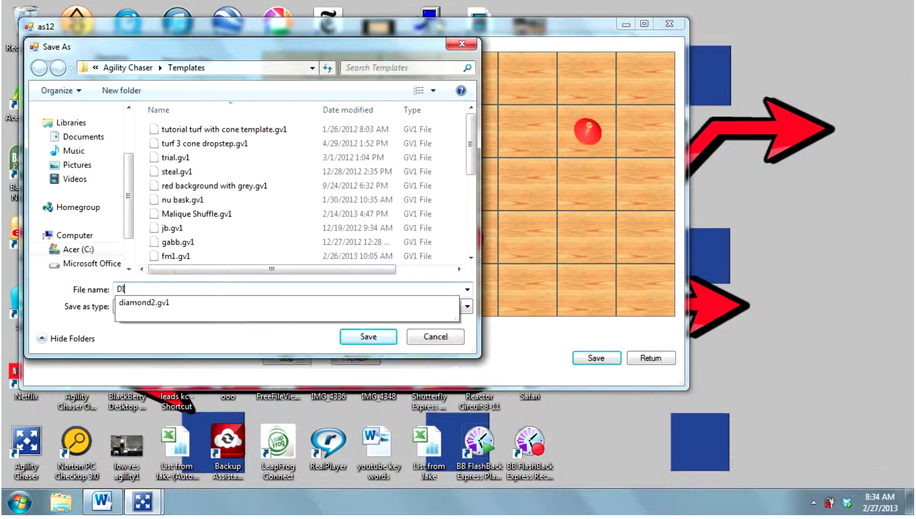
pyautogui.write('AMOND3')
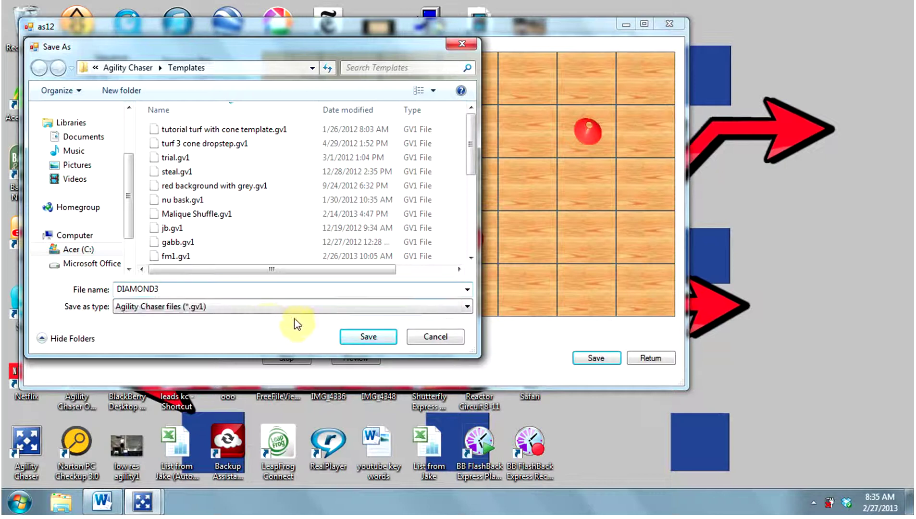
pyautogui.click(376, 339)
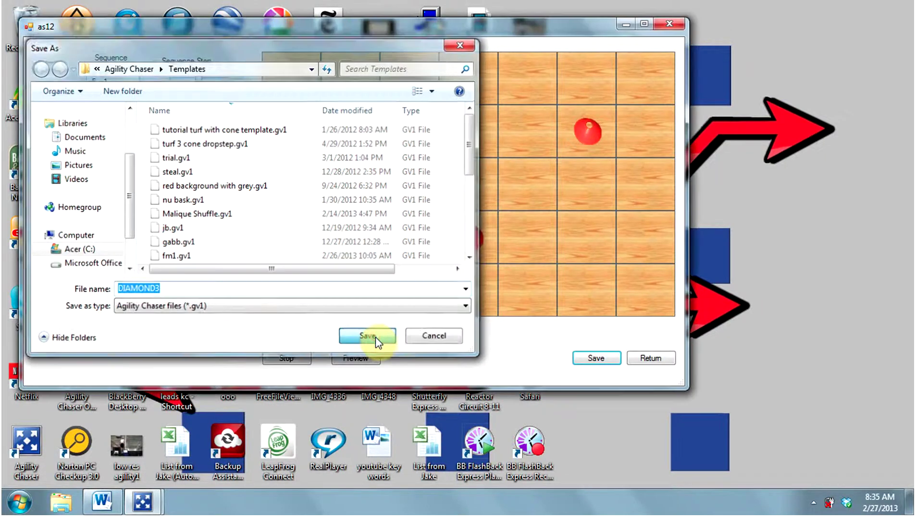
pyautogui.click(649, 358)
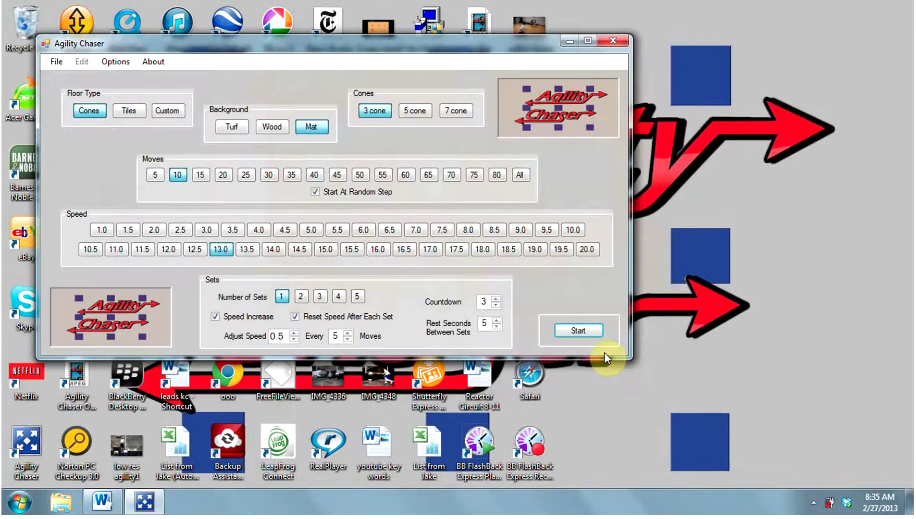
# Step: Open the saved custom template DIAMOND3.gv1 from the Templates folder
pyautogui.click(55, 61)
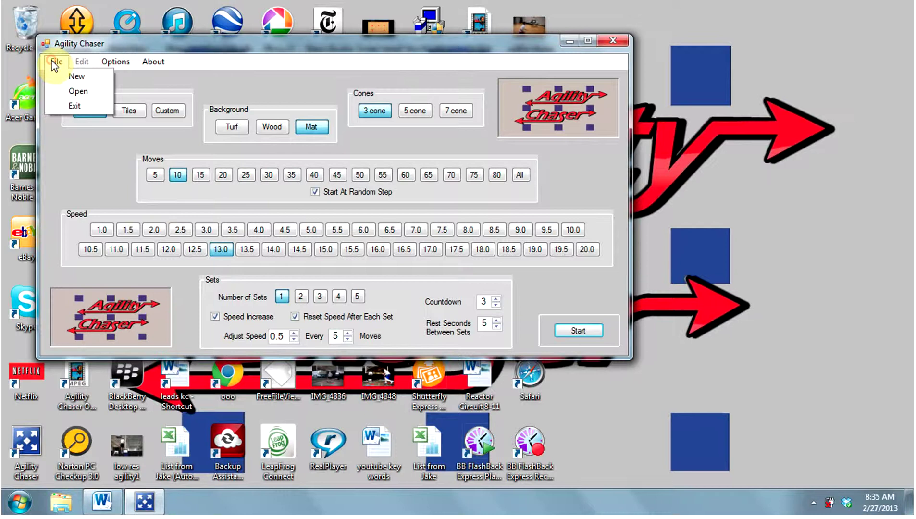
pyautogui.click(65, 90)
pyautogui.write('D')
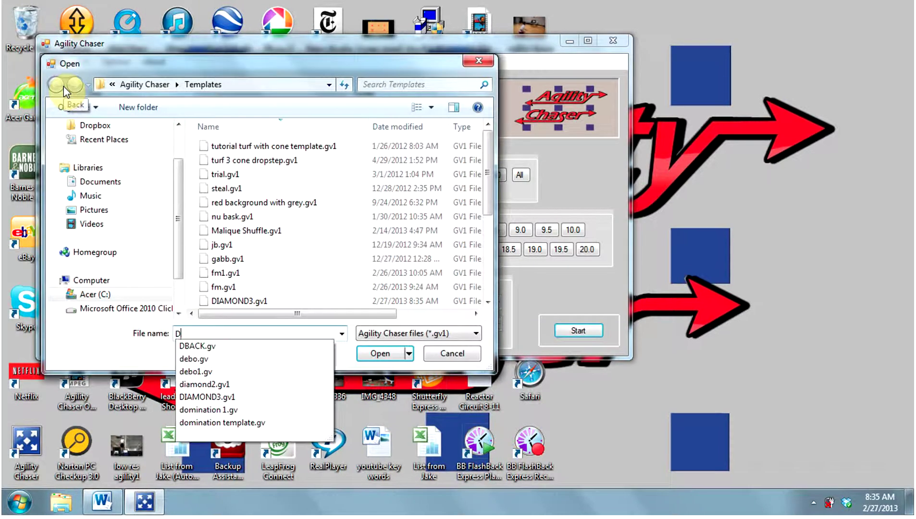
pyautogui.click(230, 399)
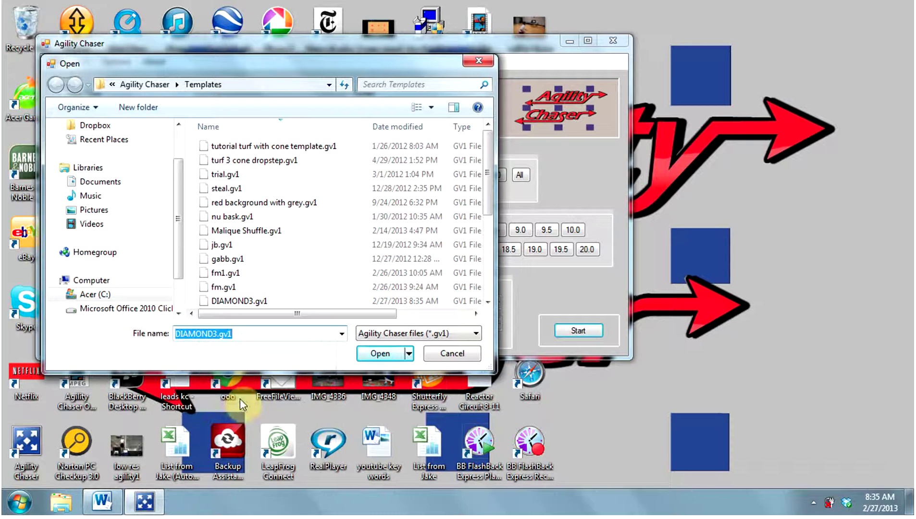
pyautogui.click(379, 353)
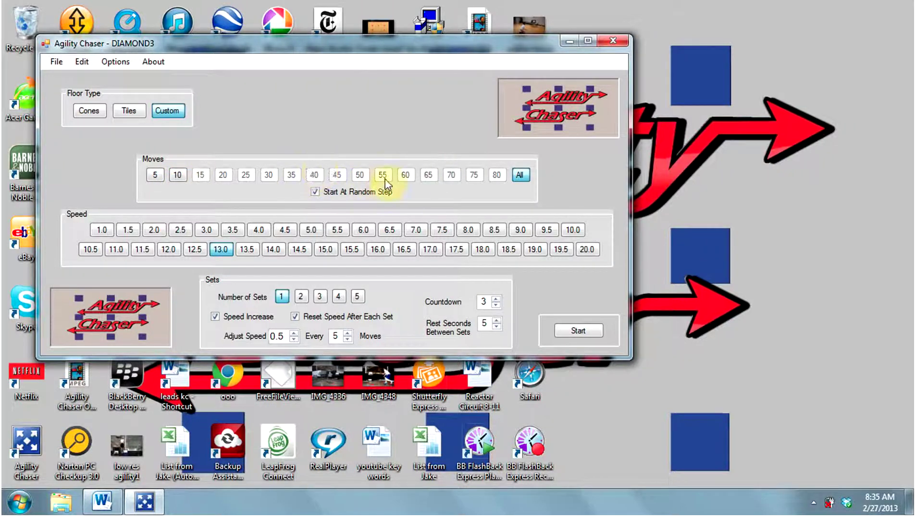
# Step: Configure the drill for 10 moves at speed 14.0 in 2 sets, with a speed adjustment of 1.0
pyautogui.click(176, 174)
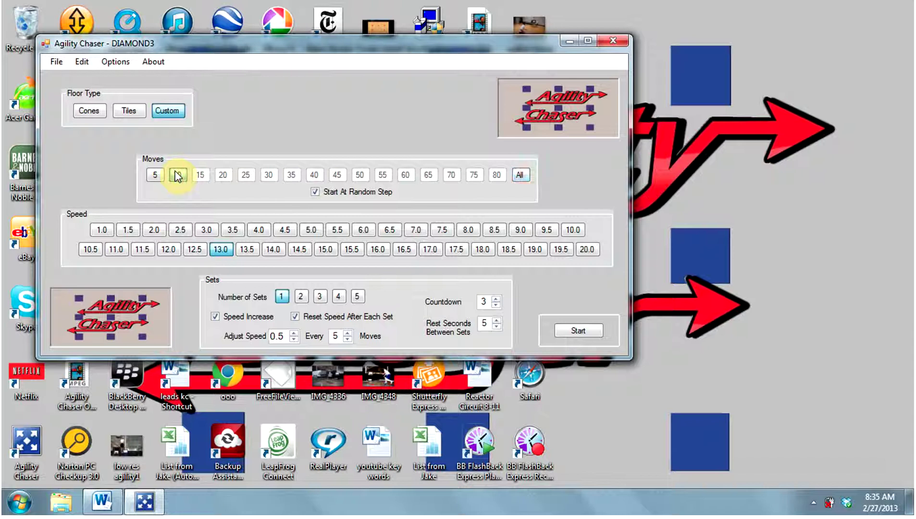
pyautogui.click(273, 249)
pyautogui.click(302, 297)
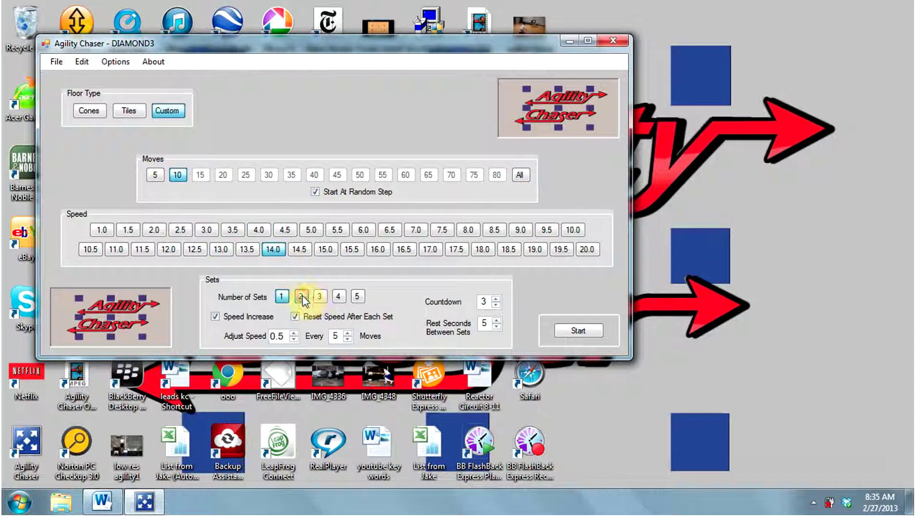
pyautogui.click(293, 333)
pyautogui.click(293, 333)
pyautogui.click(293, 332)
# Step: Run both sets of the DIAMOND3 drill, then close the run and return to the settings window
pyautogui.click(578, 331)
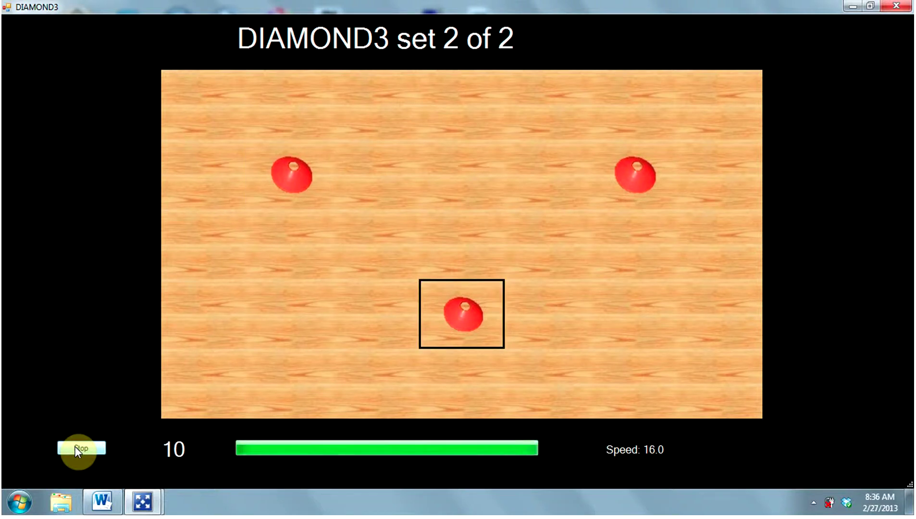
pyautogui.click(75, 446)
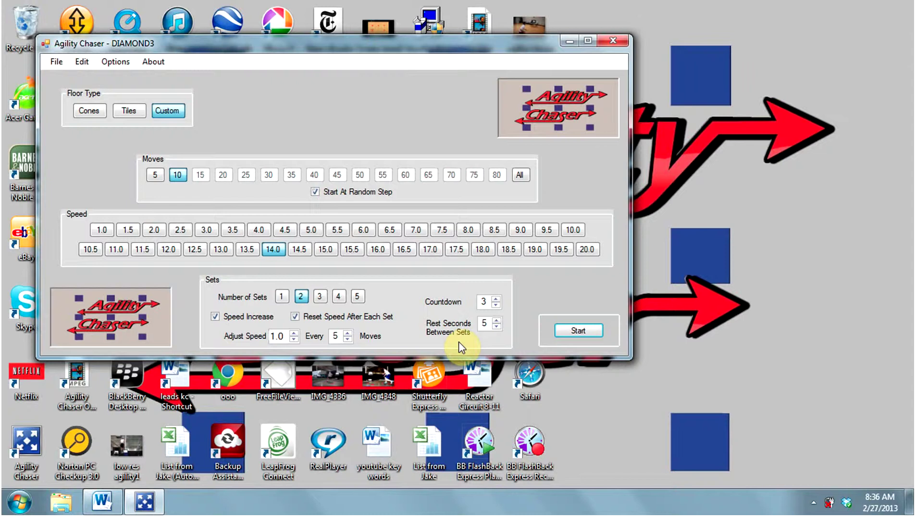
pyautogui.click(813, 503)
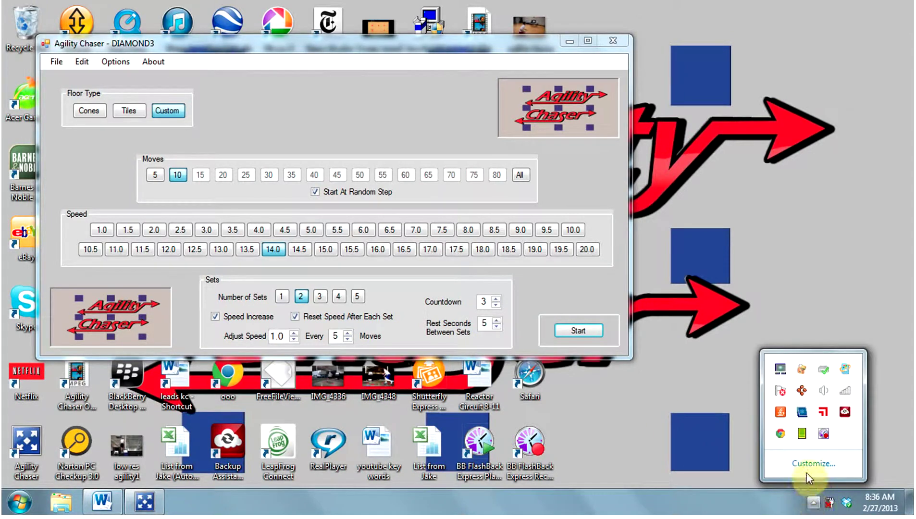
pyautogui.rightClick(825, 436)
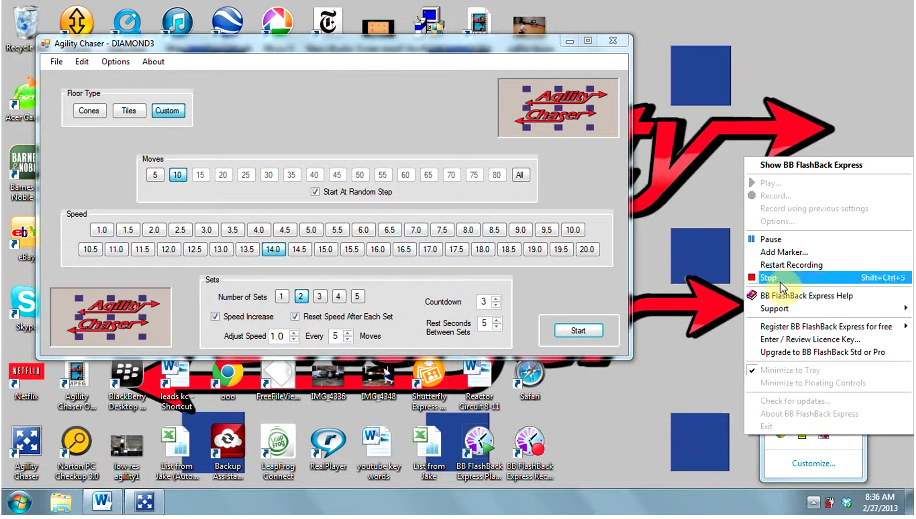